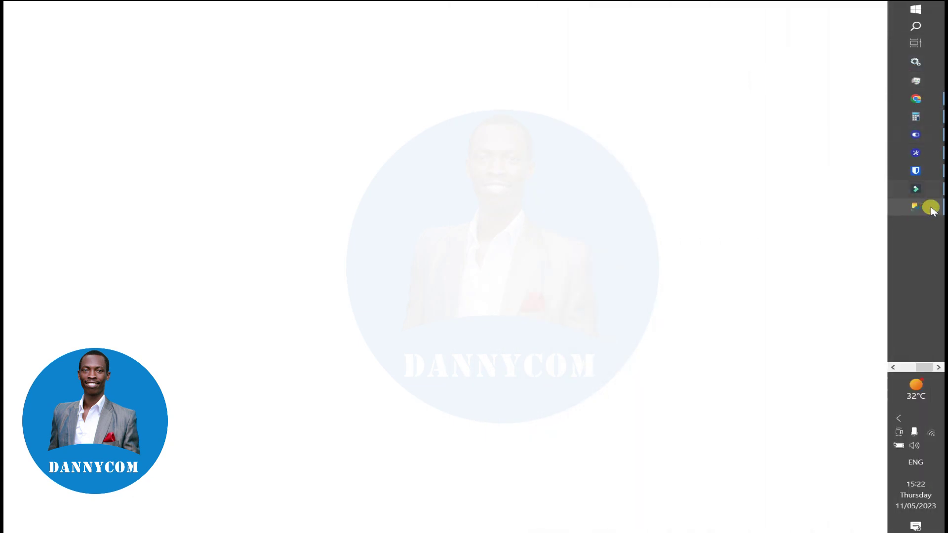
Step: Expand the ODBC CONNECTION database in the SSMS Object Explorer, then minimize SSMS
left_click(915, 206)
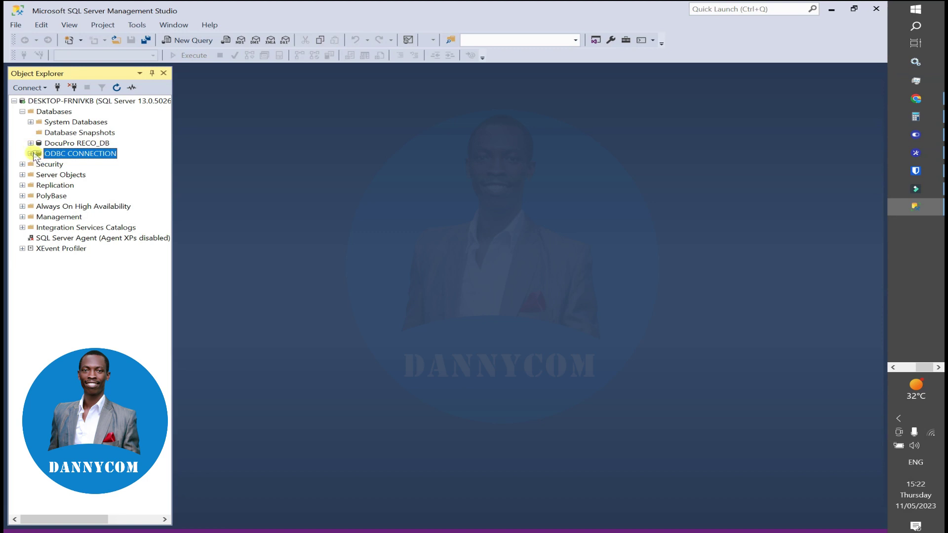
left_click(31, 154)
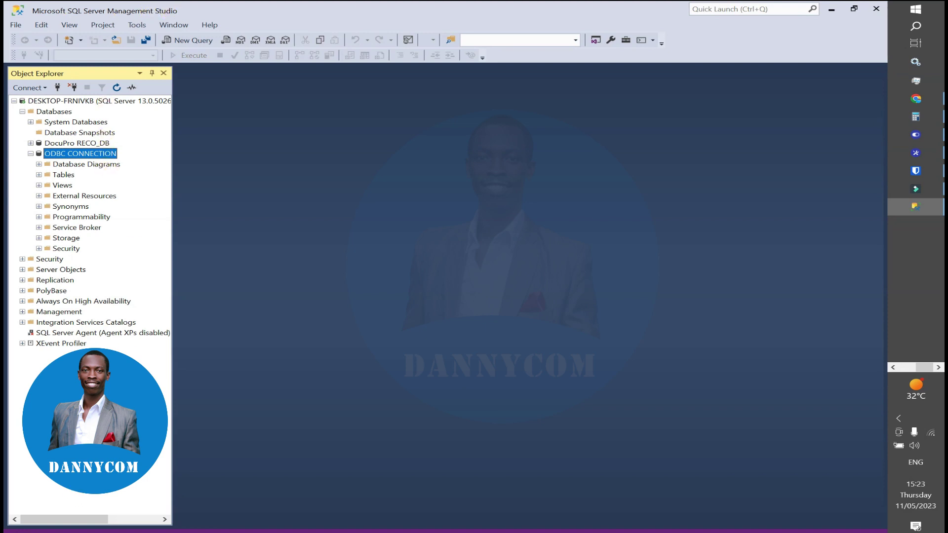
left_click(833, 8)
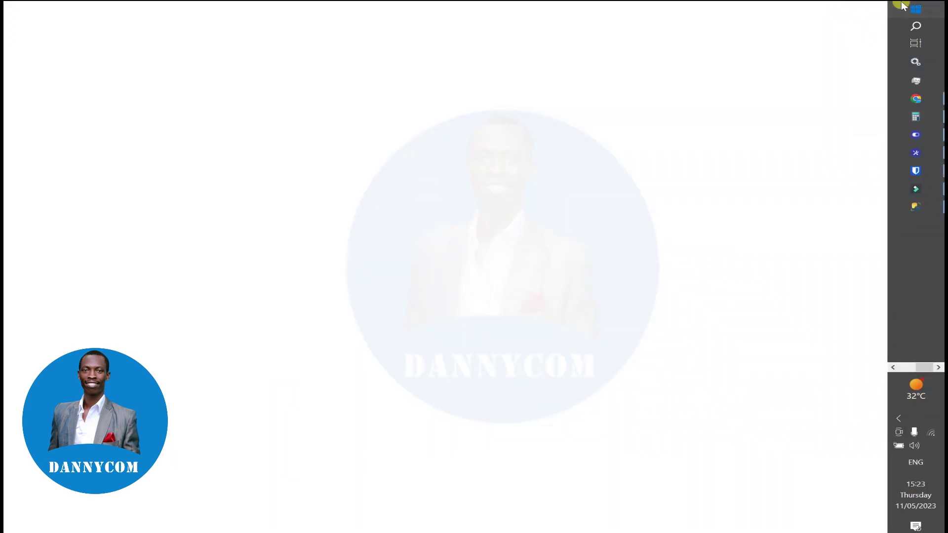
Step: Search Windows for ODBC and launch ODBC Data Sources (64-bit)
left_click(904, 6)
left_click(903, 6)
left_click(904, 6)
type("ODBC")
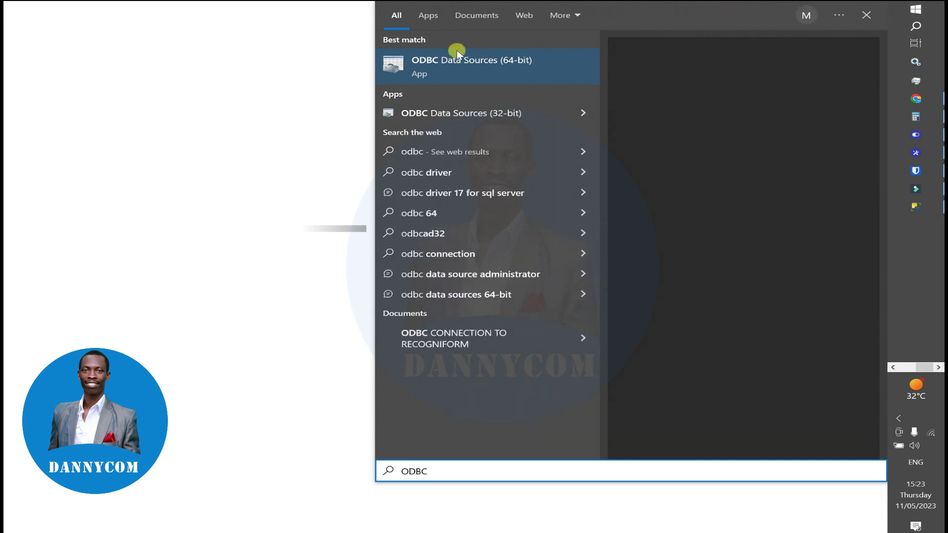
left_click(455, 71)
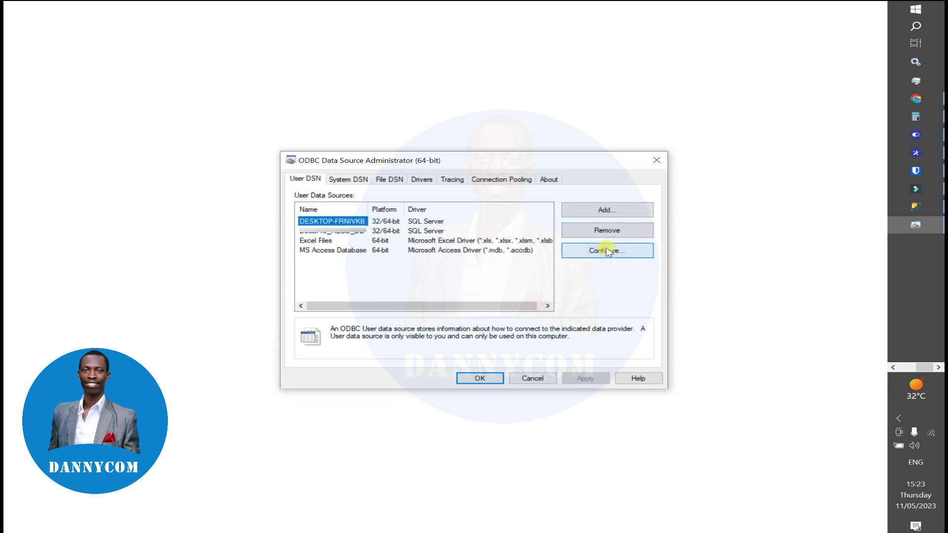
Step: Add a new user DSN that uses the SQL Server driver
left_click(623, 213)
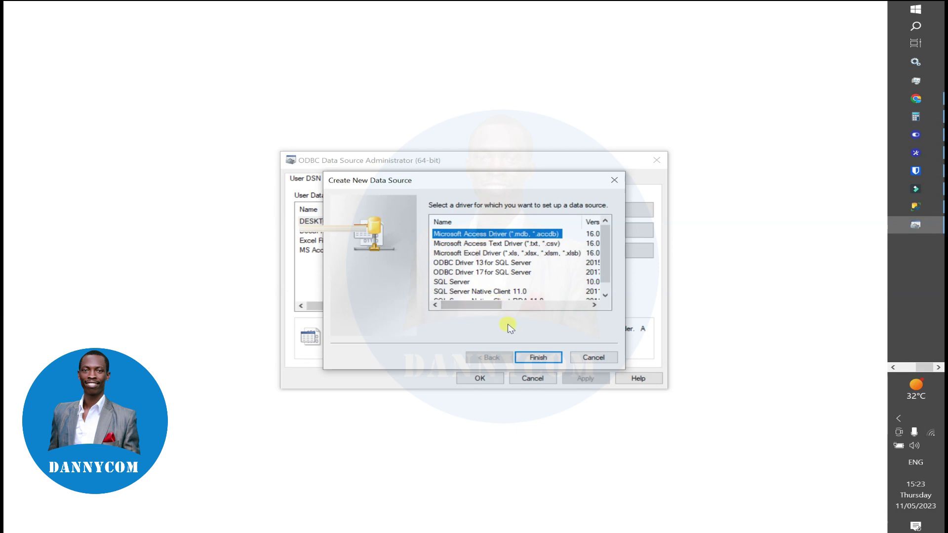
scroll(607, 290, "down", 1)
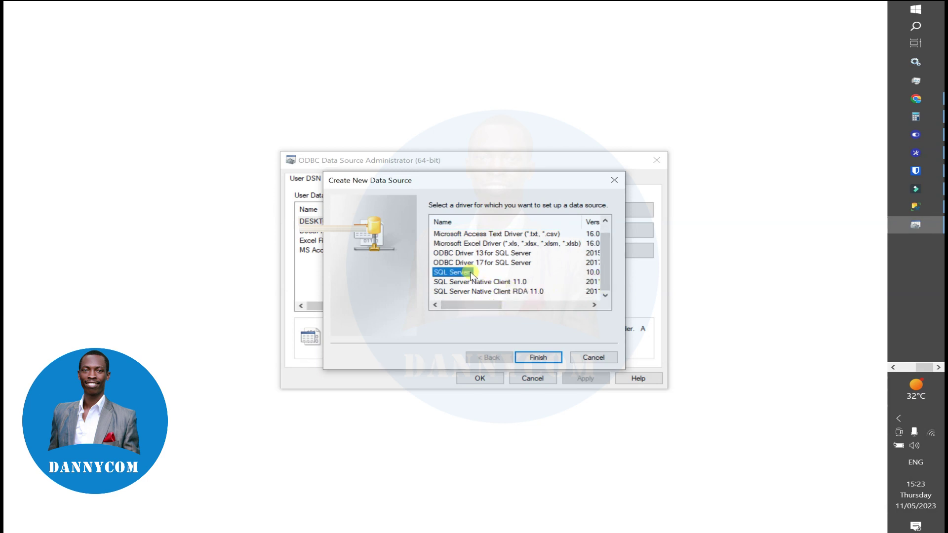
left_click(538, 358)
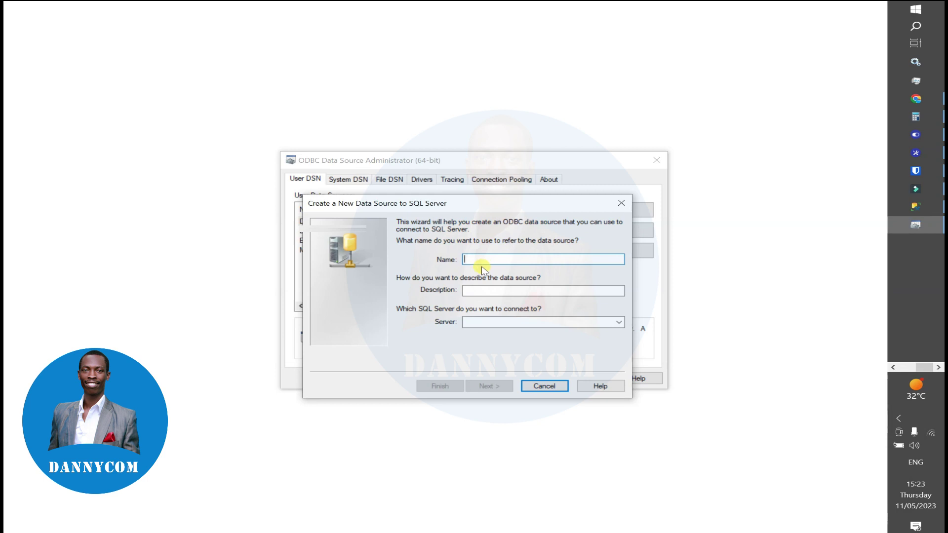
Step: Name the new data source ODBC CONNECTION, ready to fill in the server
type("ODBC CONNECTION")
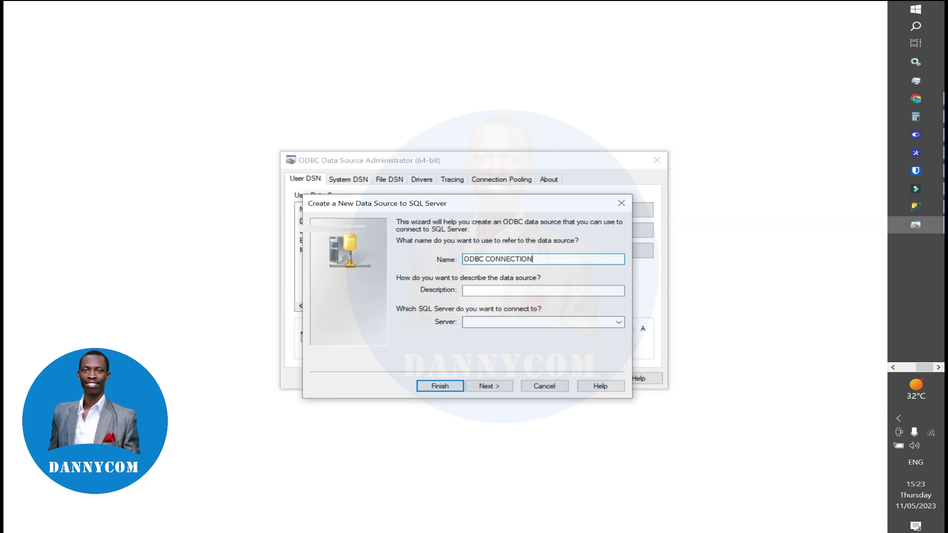
left_click(492, 322)
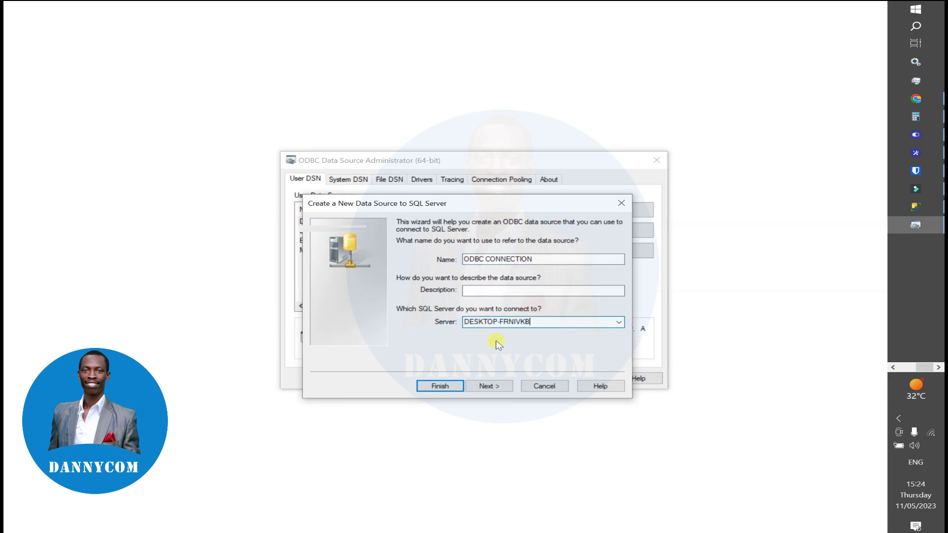
Step: Open the SSMS Database Engine Connect dialog and select the server name DESKTOP-FRNIVKB for copying
left_click(916, 206)
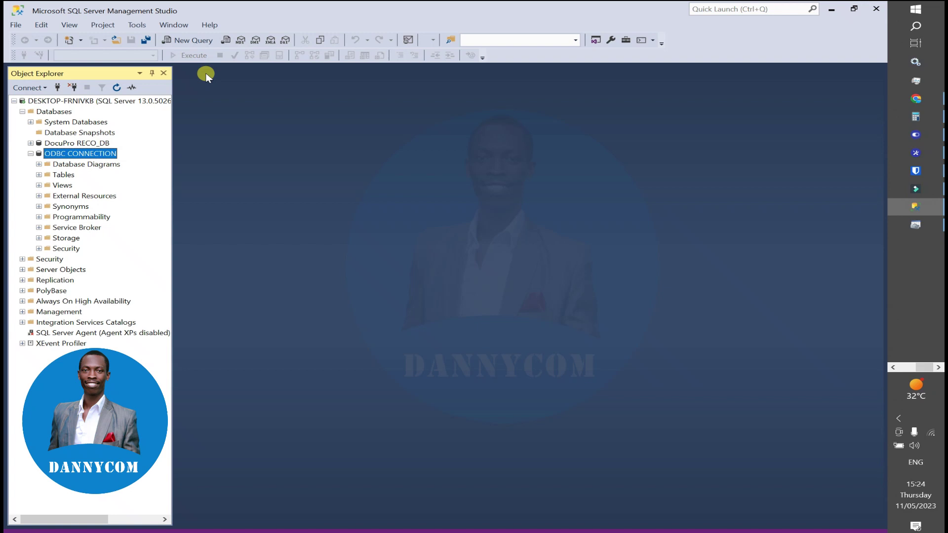
left_click(44, 100)
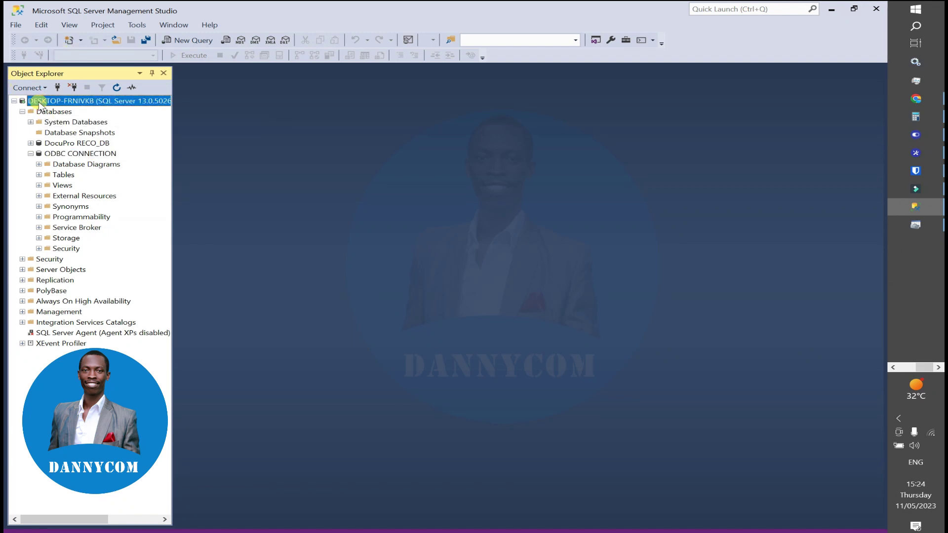
right_click(42, 103)
left_click(36, 88)
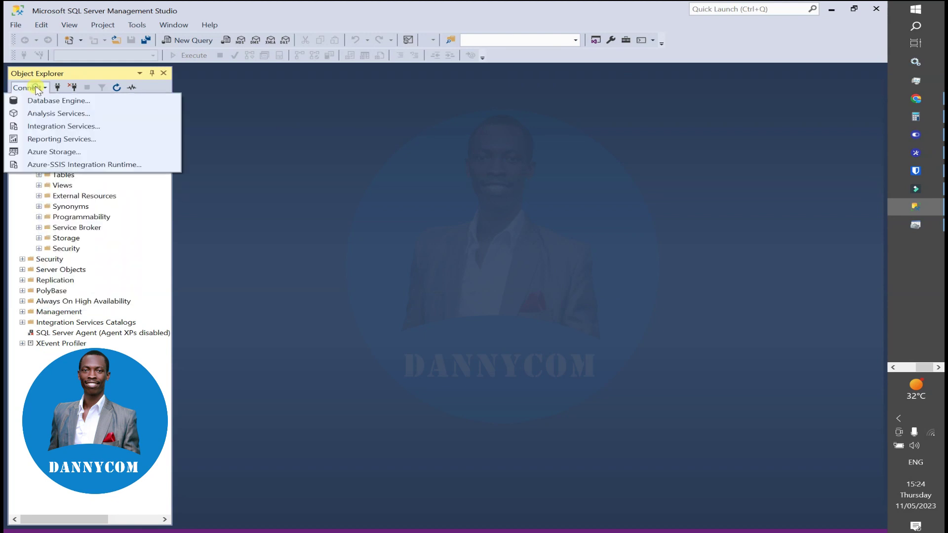
left_click(42, 102)
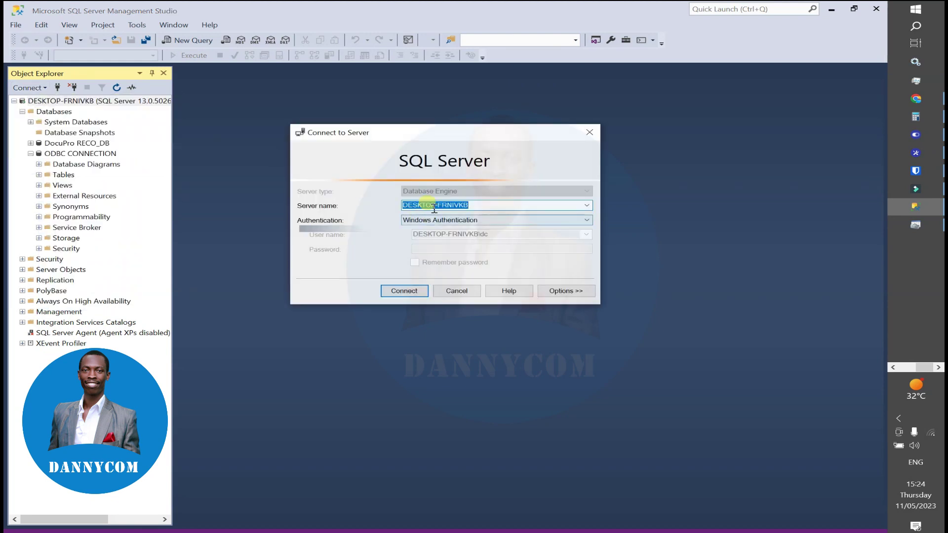
left_click(479, 207)
left_click_drag(475, 205, 395, 206)
Step: Paste DESKTOP-FRNIVKB into the wizard's Server field
left_click(915, 225)
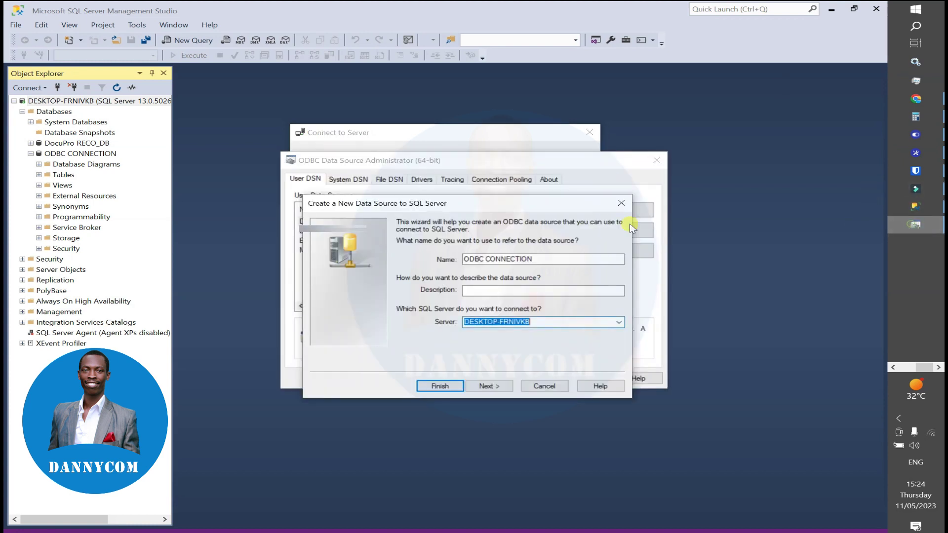
left_click(478, 290)
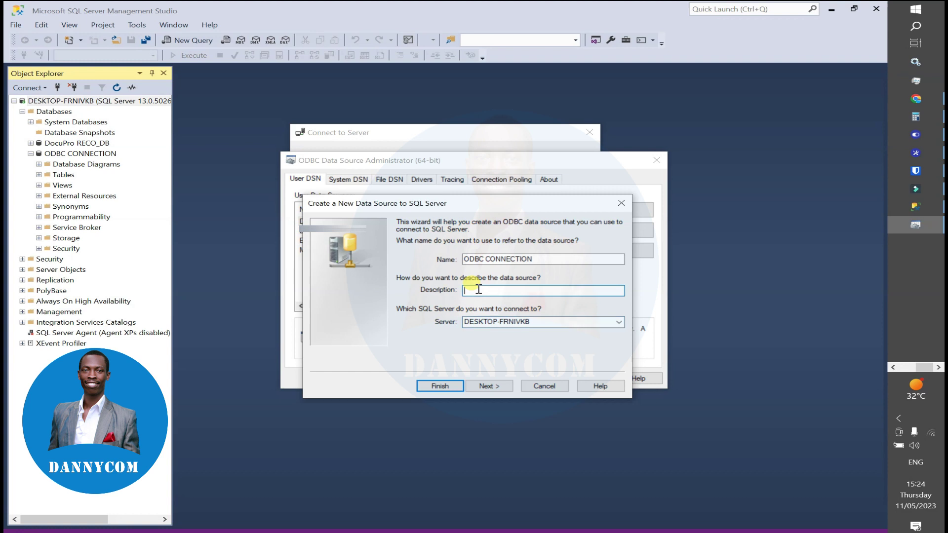
left_click(483, 320)
key("ctrl+c")
left_click(481, 321)
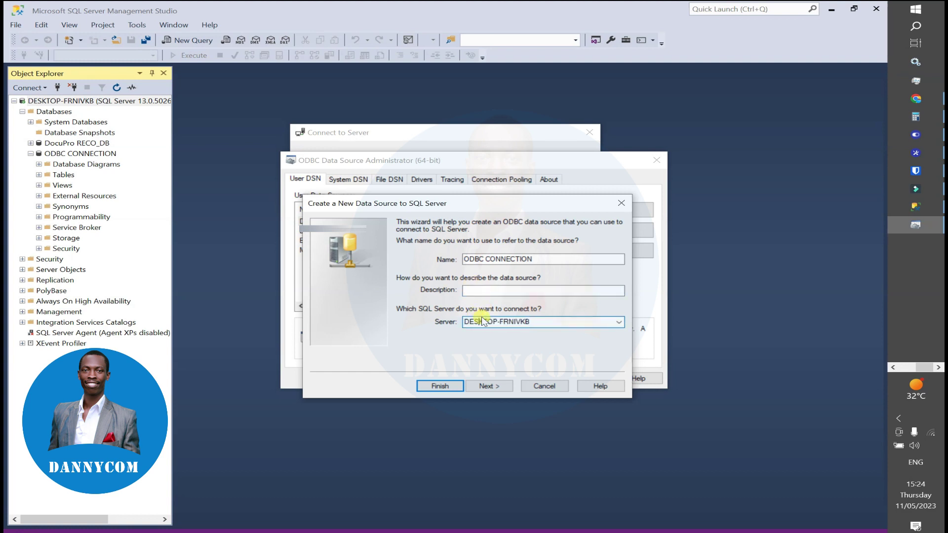
key("ctrl+v")
key("ctrl+a")
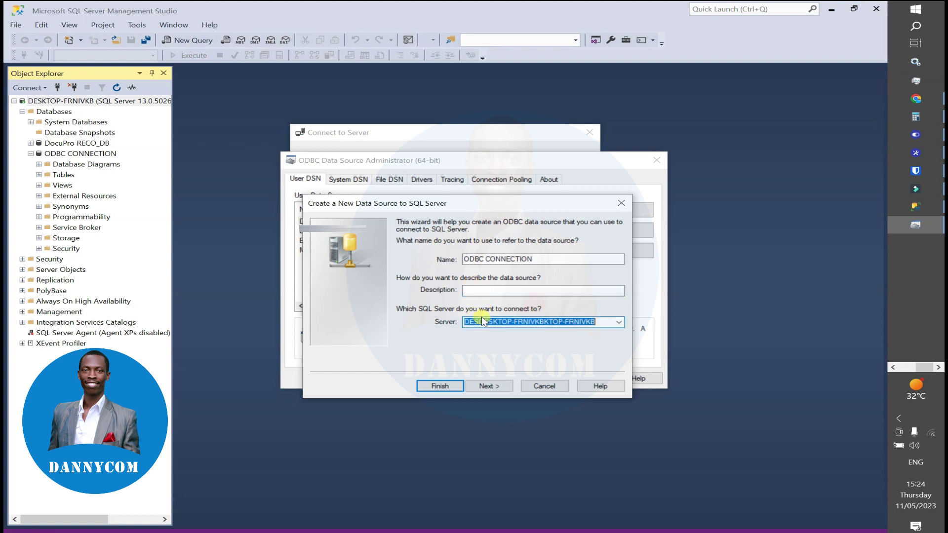
key("ctrl+v")
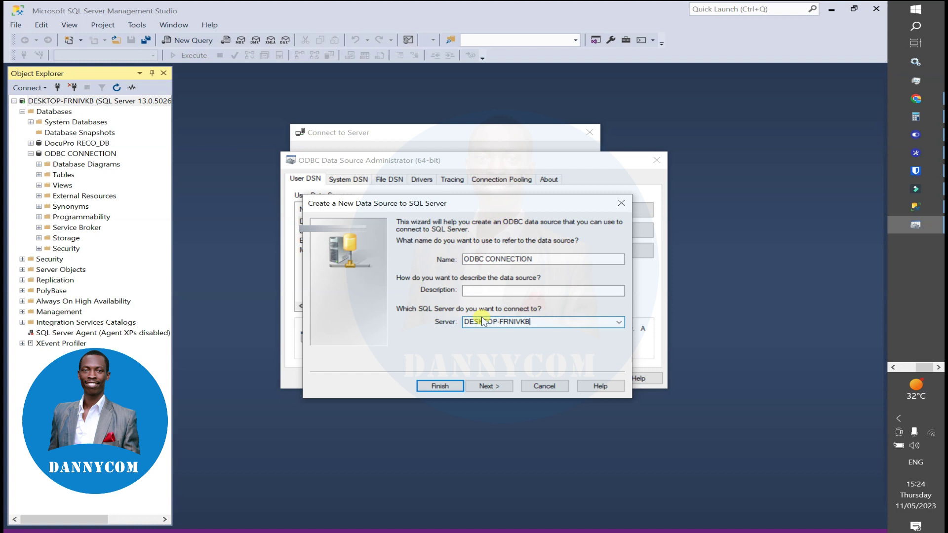
Step: Keep Windows authentication and change the default database to ODBC CONNECTION
left_click(494, 387)
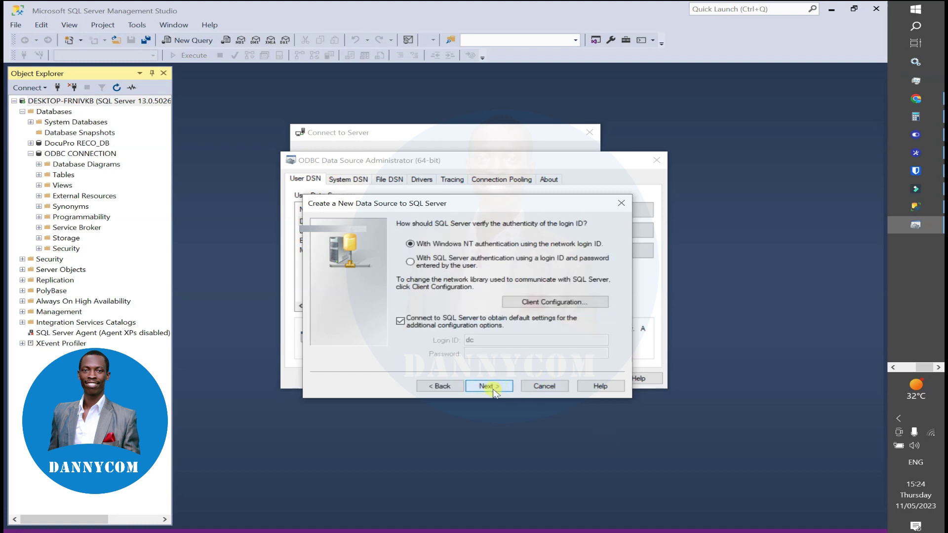
left_click(489, 387)
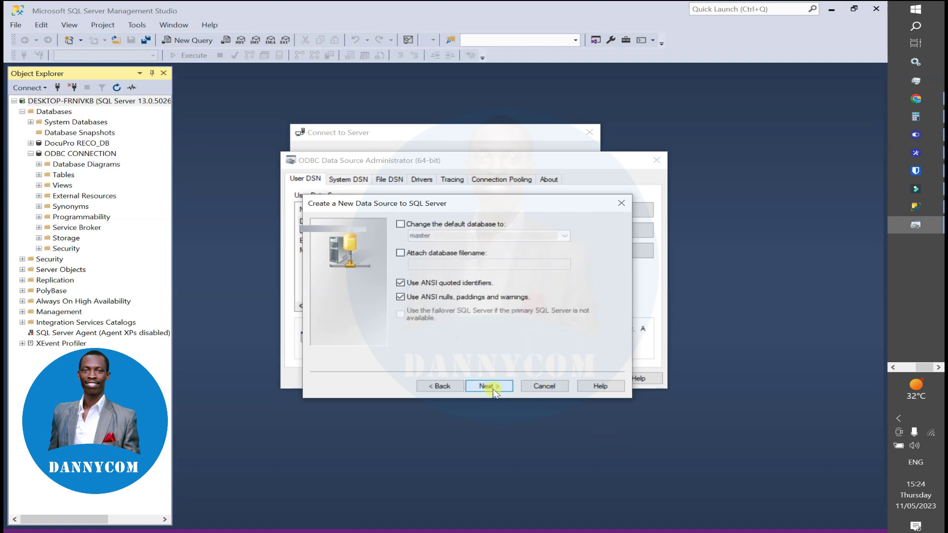
left_click(410, 227)
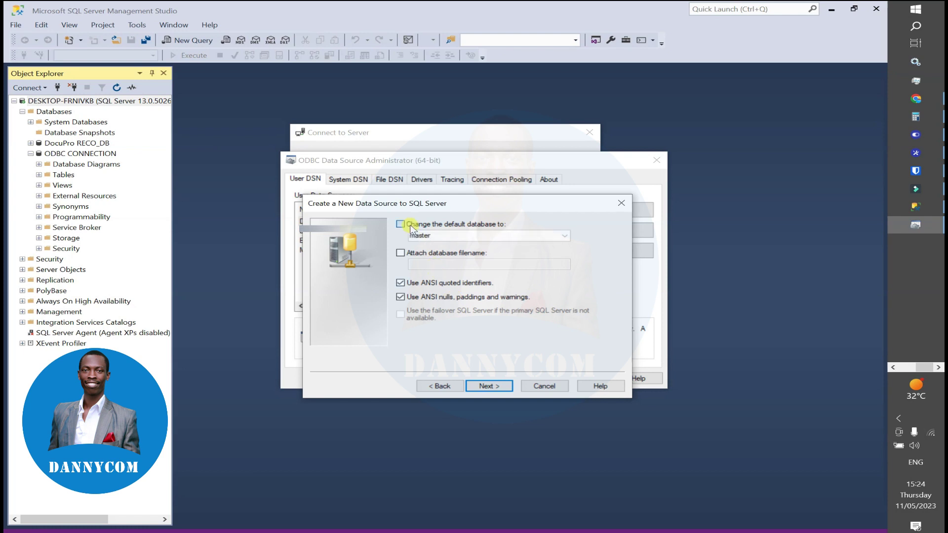
left_click(565, 236)
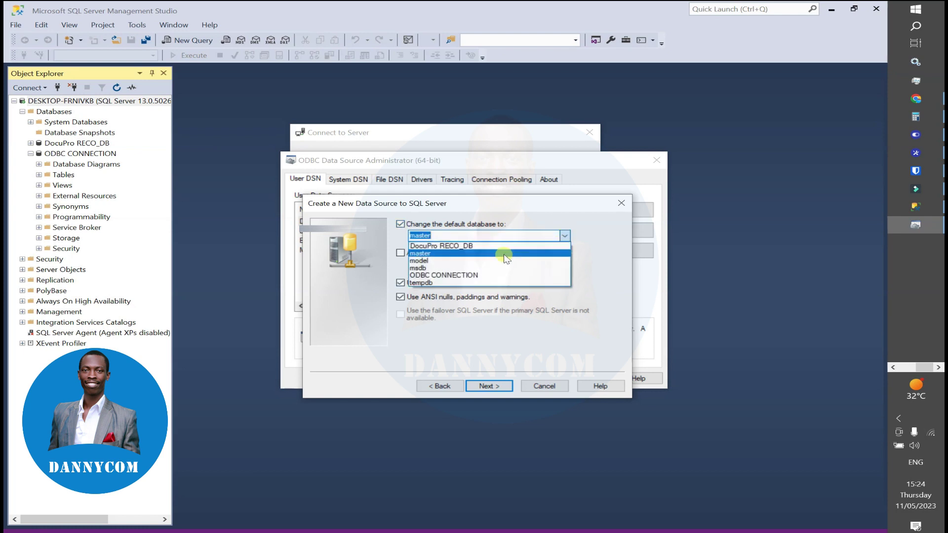
left_click(479, 275)
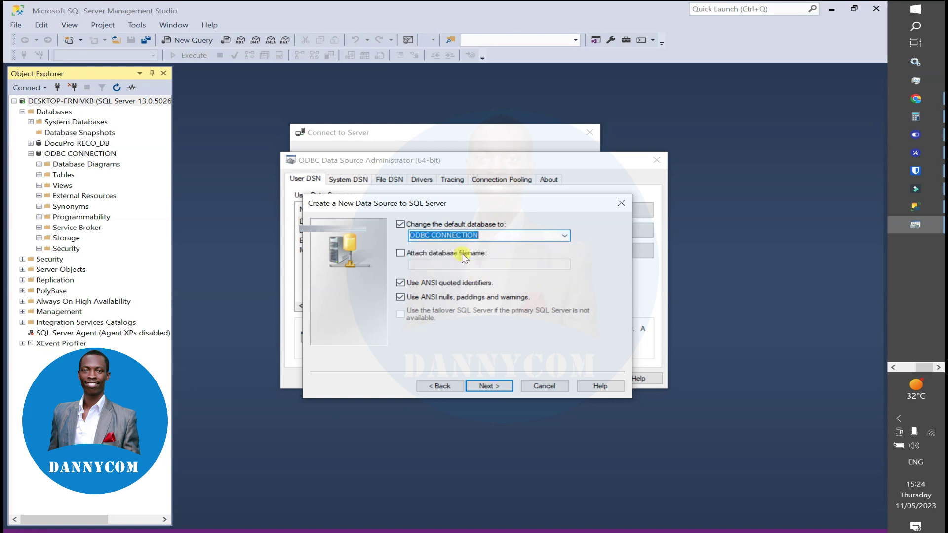
left_click(501, 388)
Step: Finish the DSN, confirm the tests completed successfully, and close the ODBC administrator
left_click(498, 386)
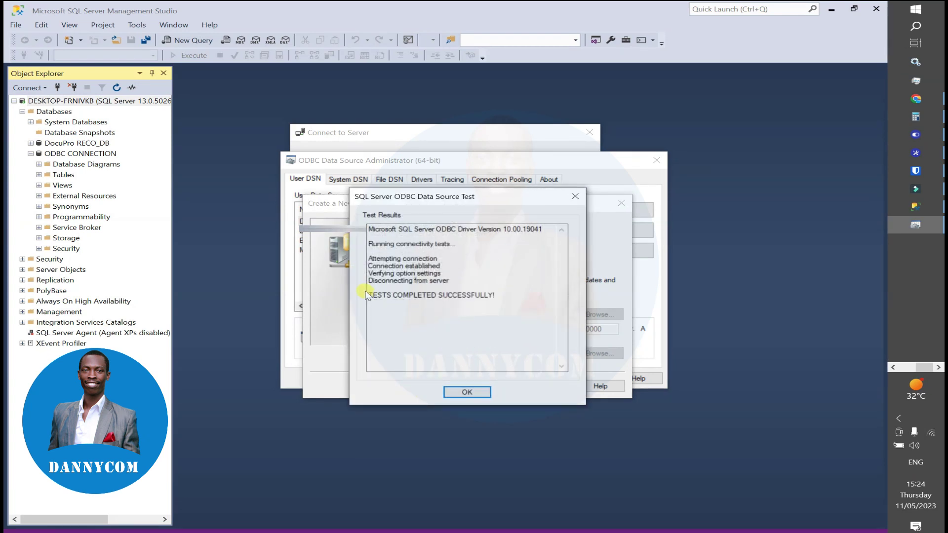
left_click_drag(371, 296, 576, 300)
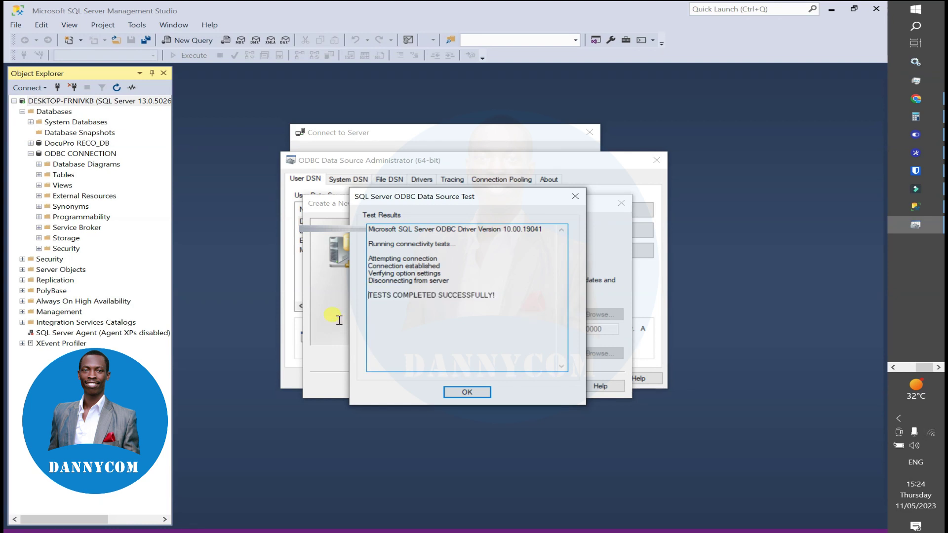
left_click_drag(517, 340, 534, 321)
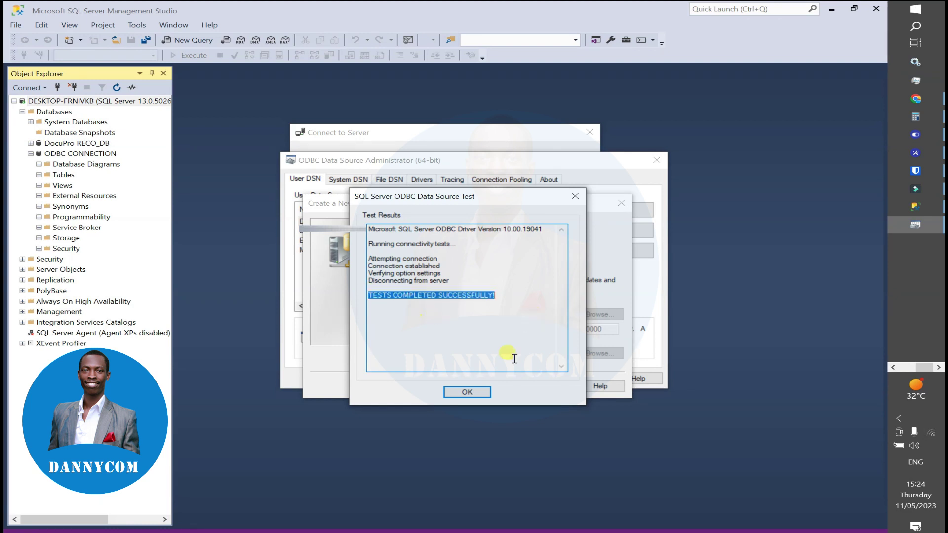
left_click(469, 392)
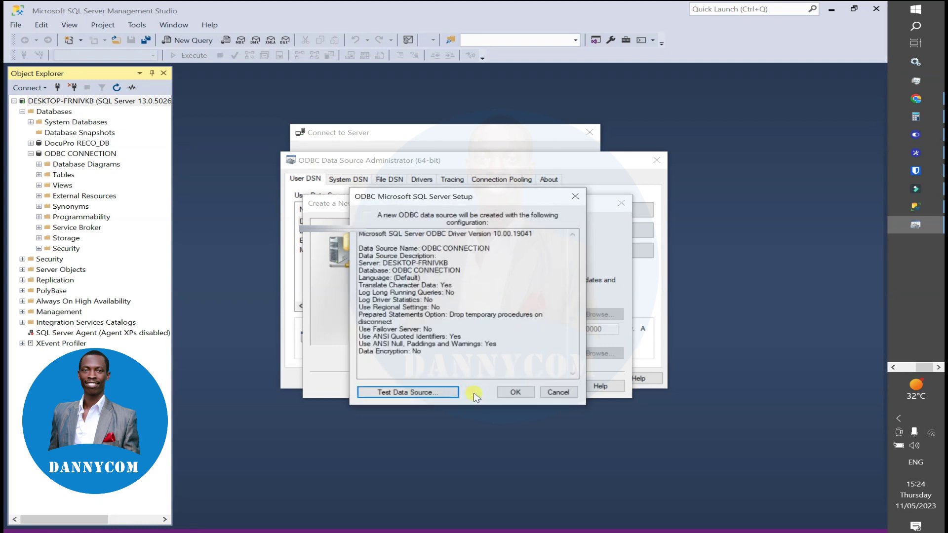
left_click(516, 393)
left_click(480, 378)
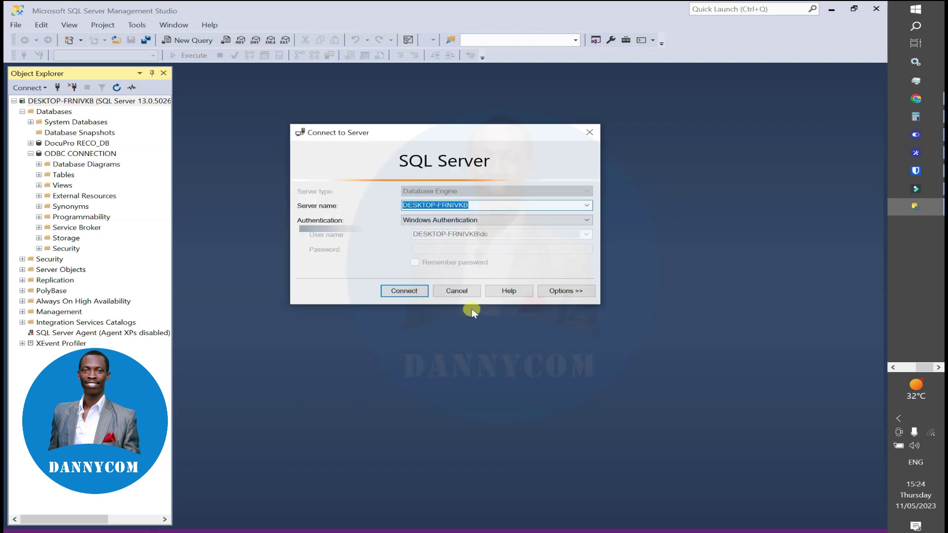
left_click(893, 368)
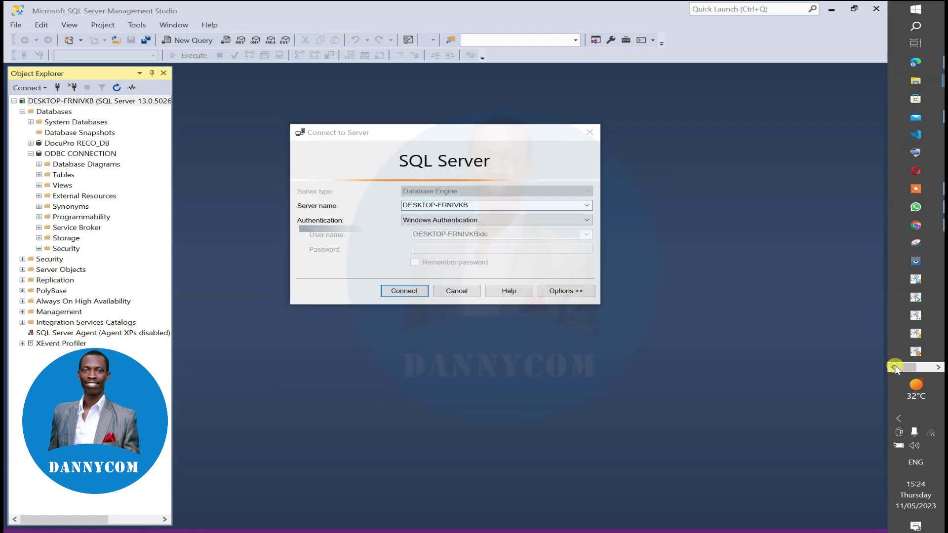